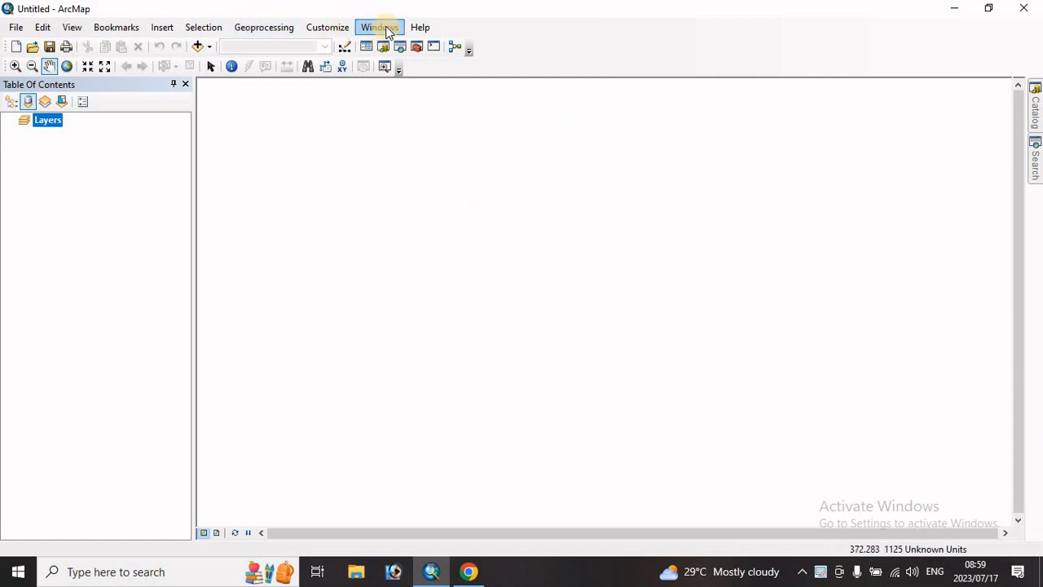
Check the installed ArcGIS version in the About ArcMap information, then close the information window and ArcMap
left_click(420, 26)
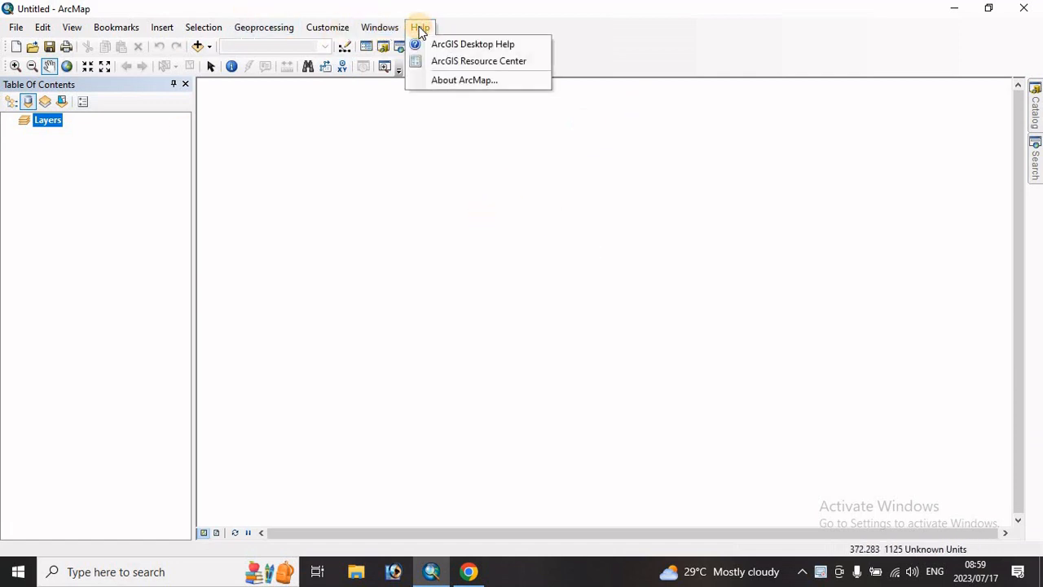
left_click(452, 81)
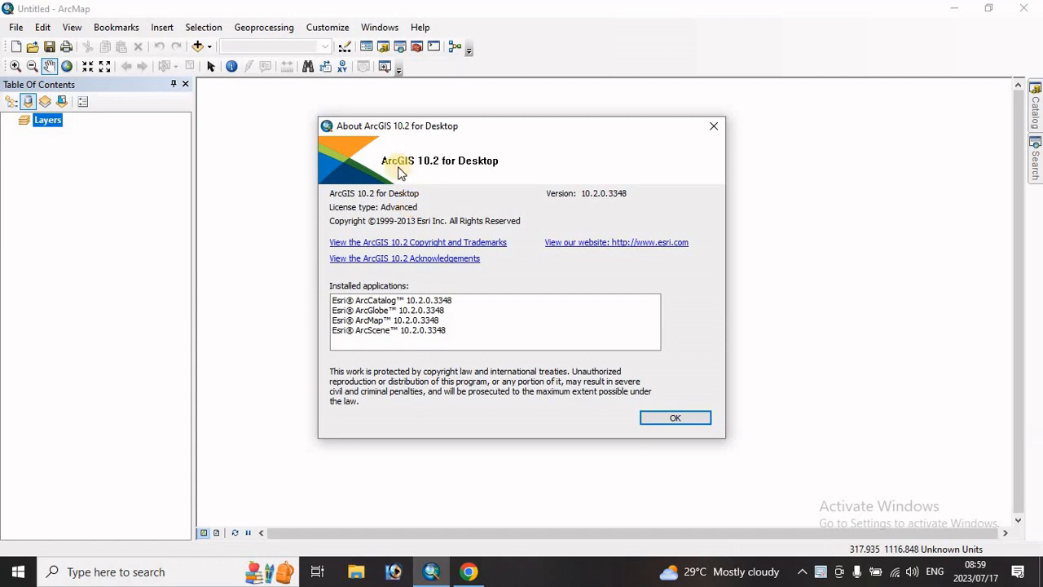
left_click(714, 126)
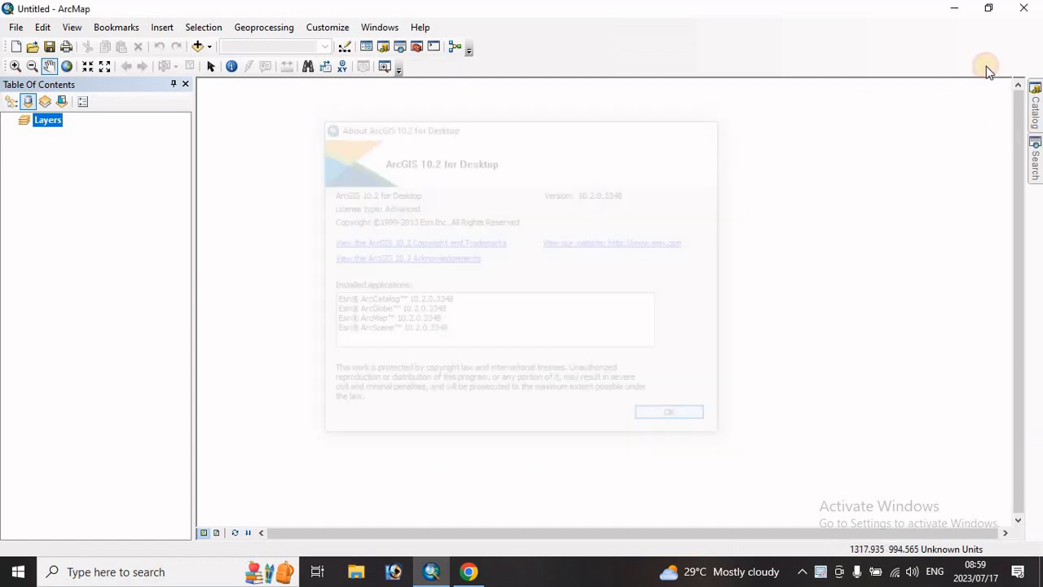
left_click(1023, 9)
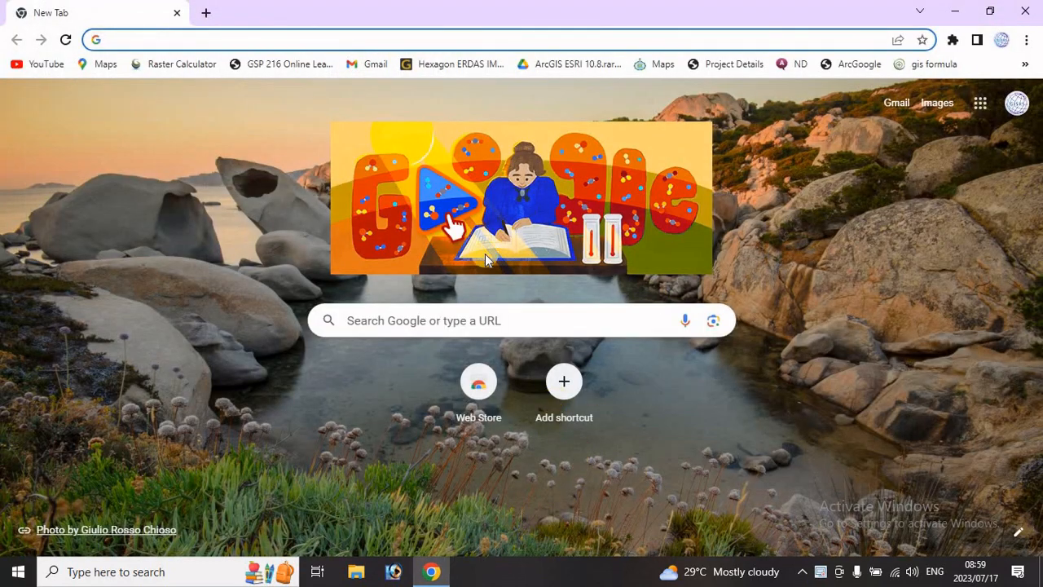
Search Google for "arcswat 10.2" and open the Texas A&M University ArcSWAT page from the results
left_click(440, 318)
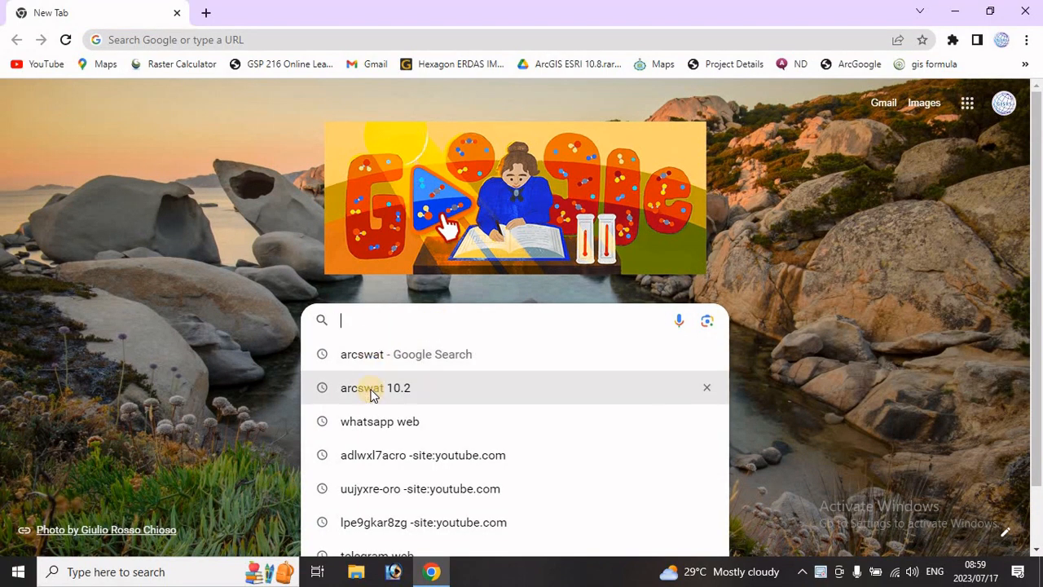
left_click(371, 390)
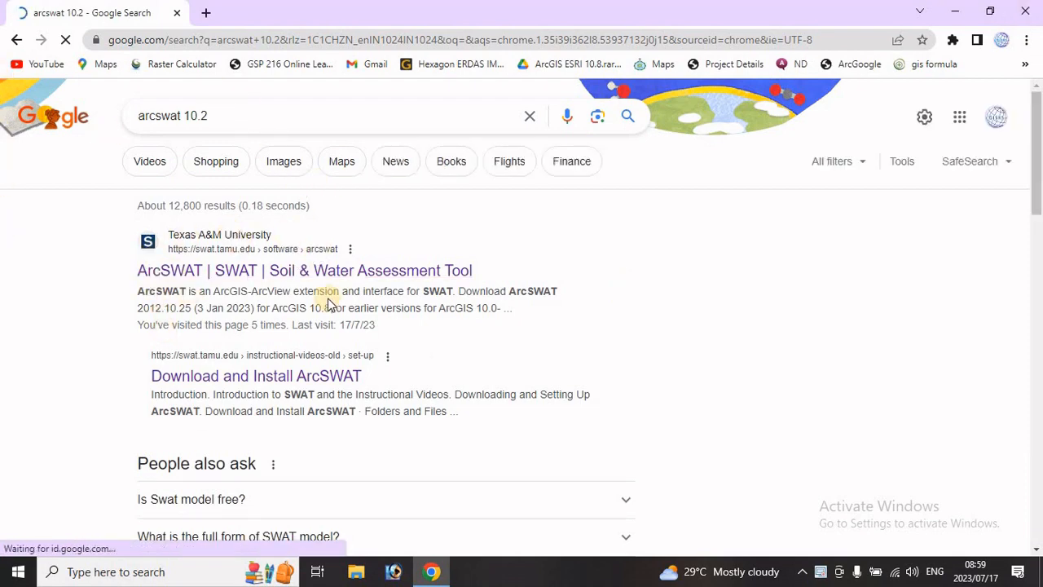
scroll(198, 363, "down", 1)
scroll(198, 366, "down", 3)
scroll(154, 265, "up", 2)
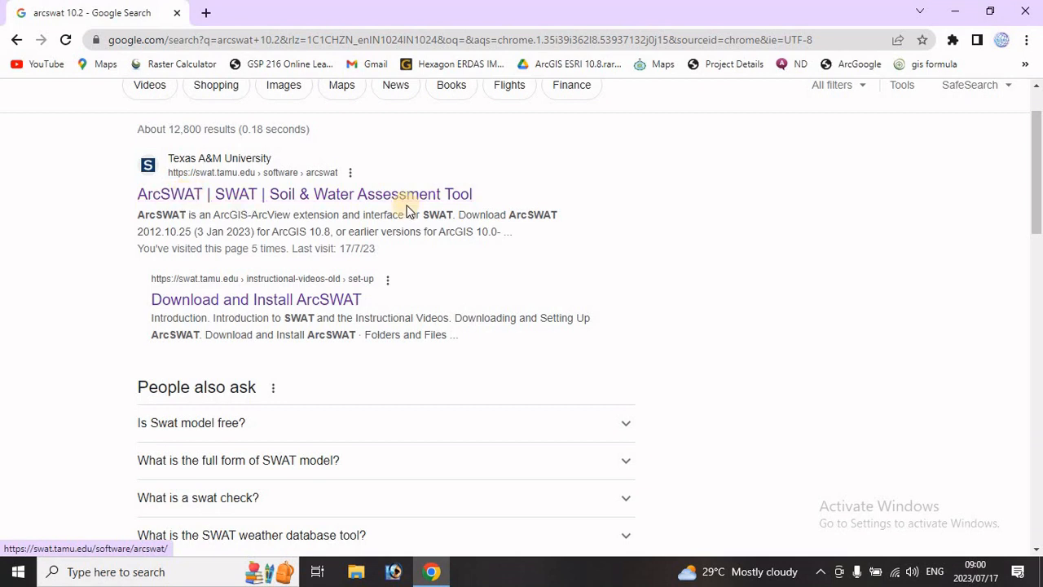
left_click(179, 198)
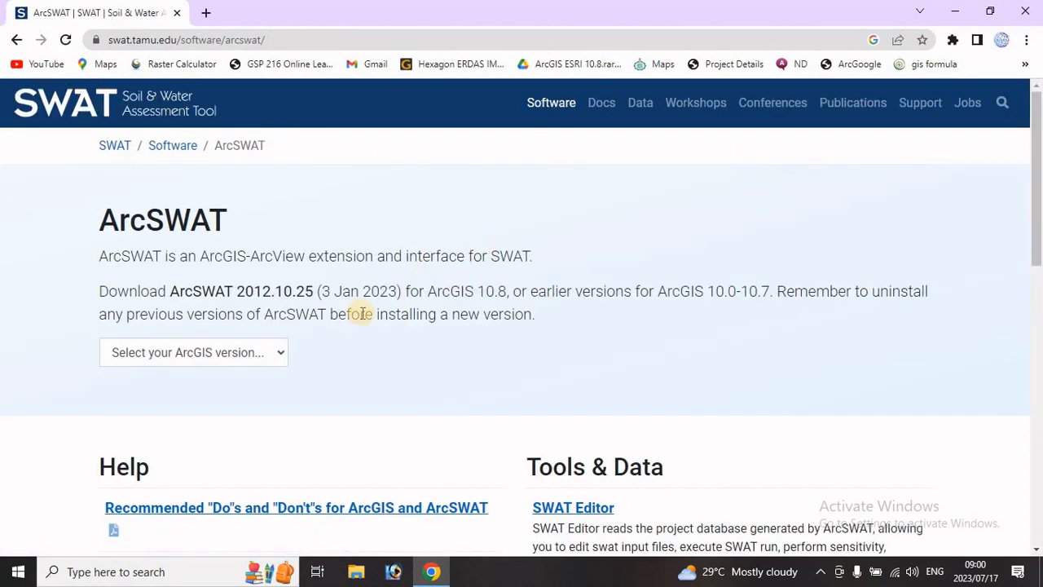
Choose ArcGIS 10.2 as the ArcGIS version and start downloading ArcSWAT 2012.10.2.19
scroll(359, 313, "down", 1)
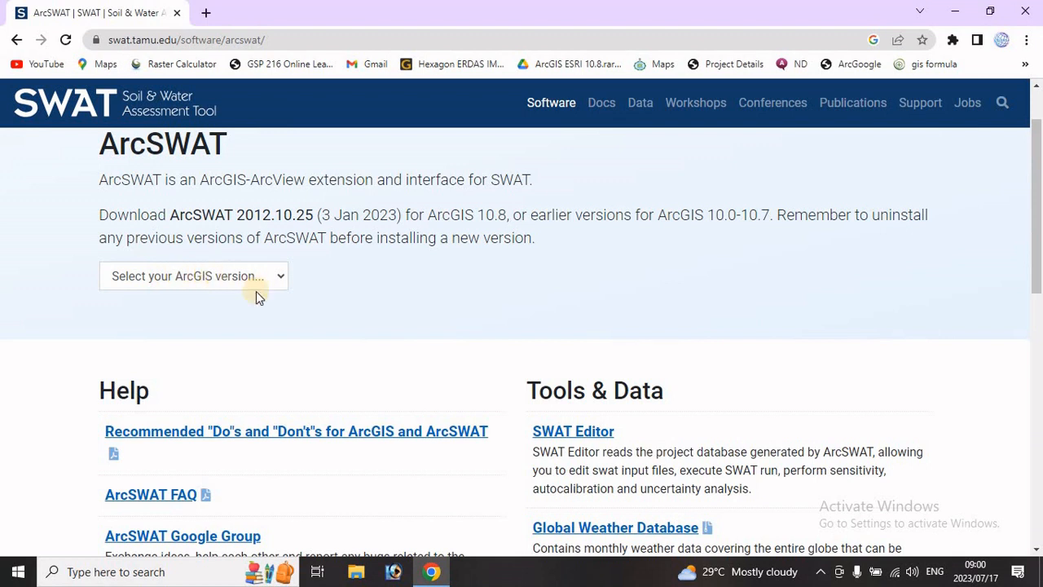
scroll(256, 291, "up", 1)
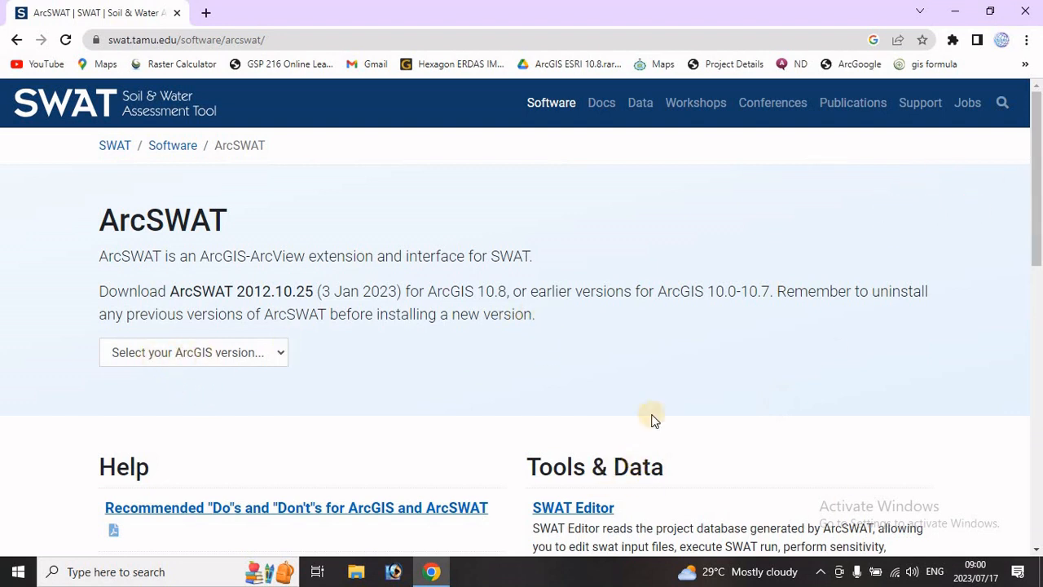
left_click(282, 353)
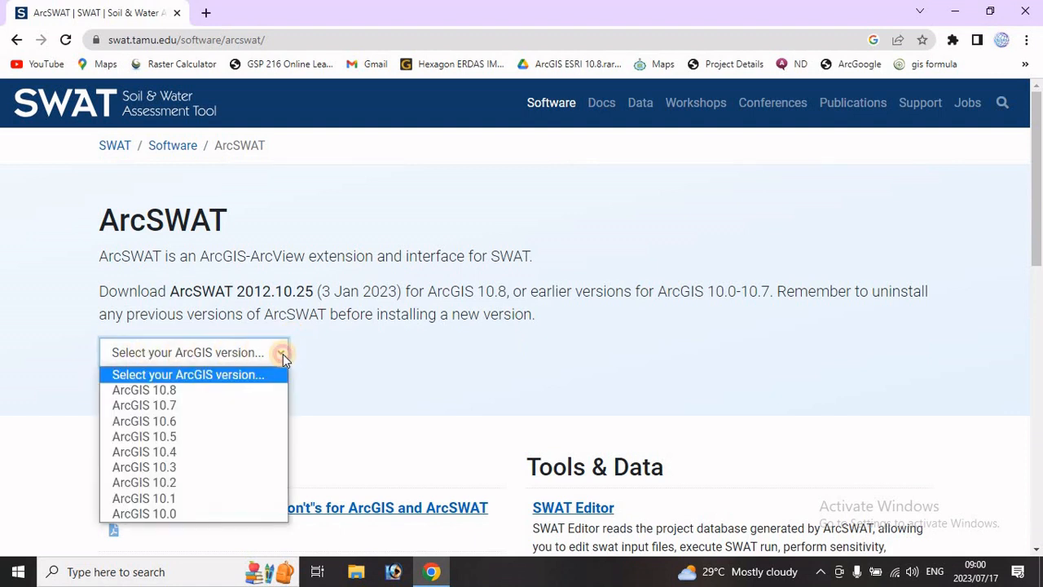
left_click(169, 482)
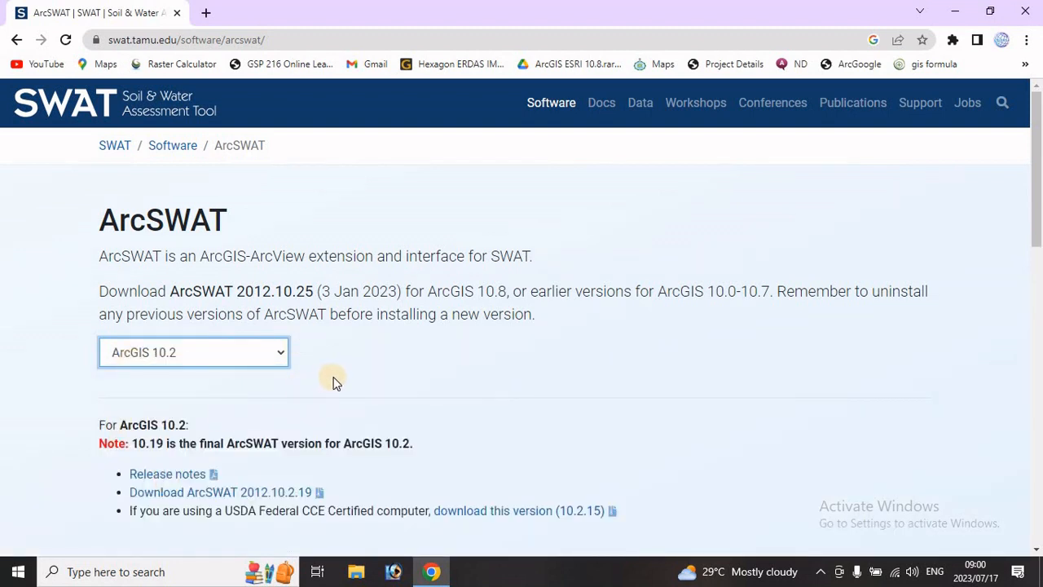
scroll(334, 382, "down", 2)
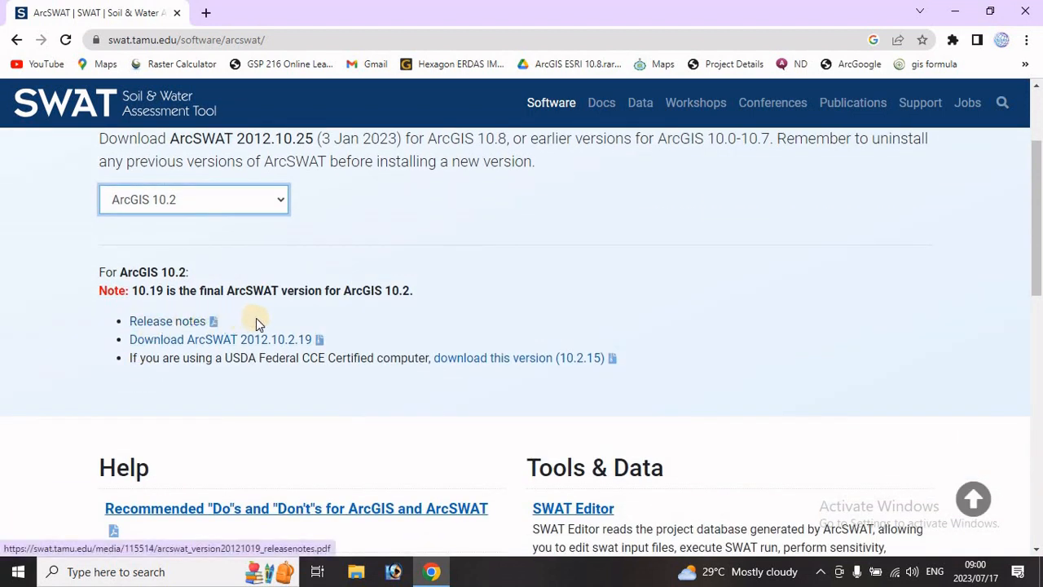
left_click(191, 343)
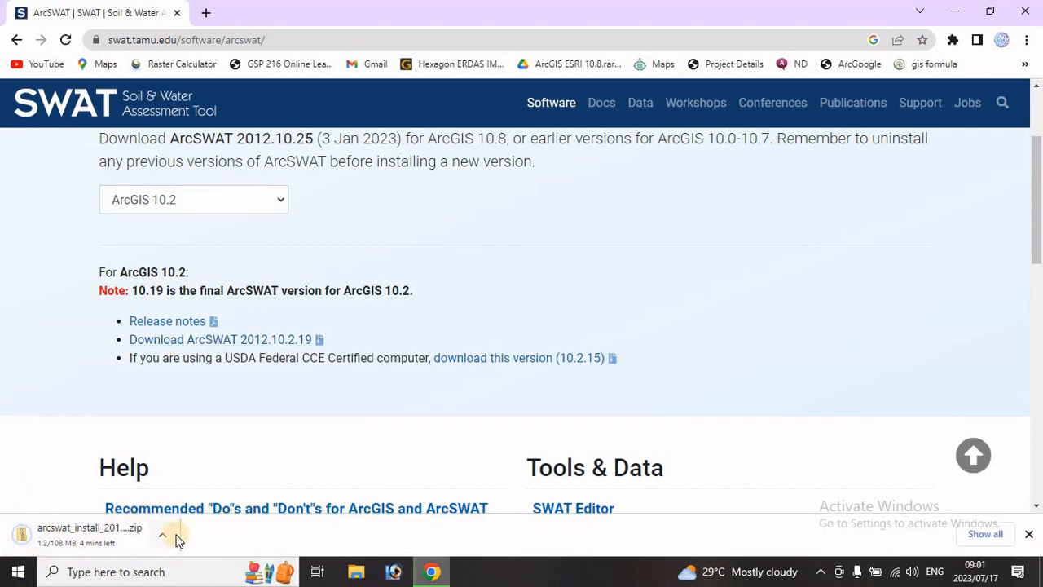
Pause the running ArcSWAT zip download and minimize the browser
left_click(162, 536)
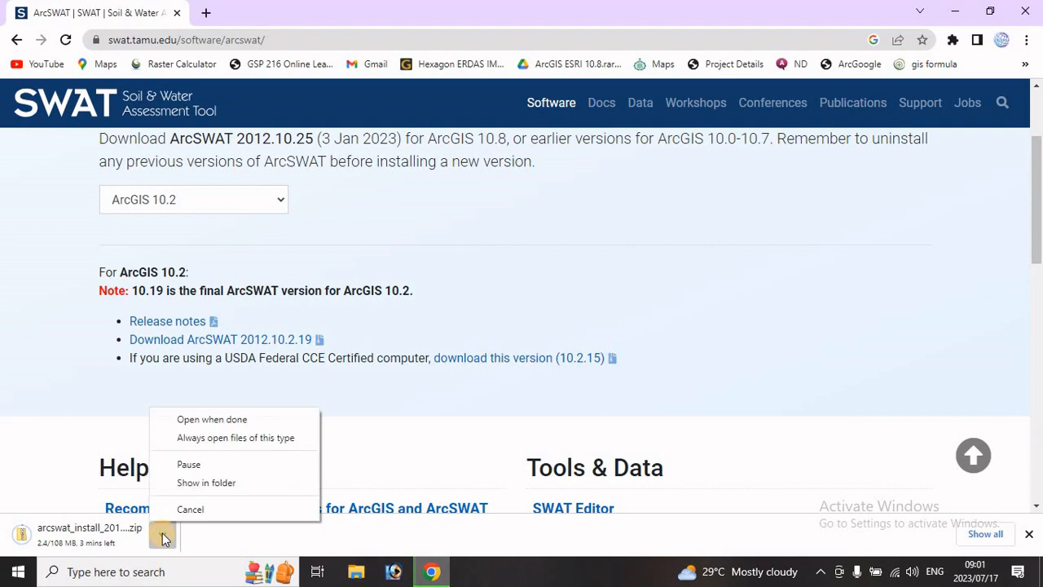
left_click(189, 465)
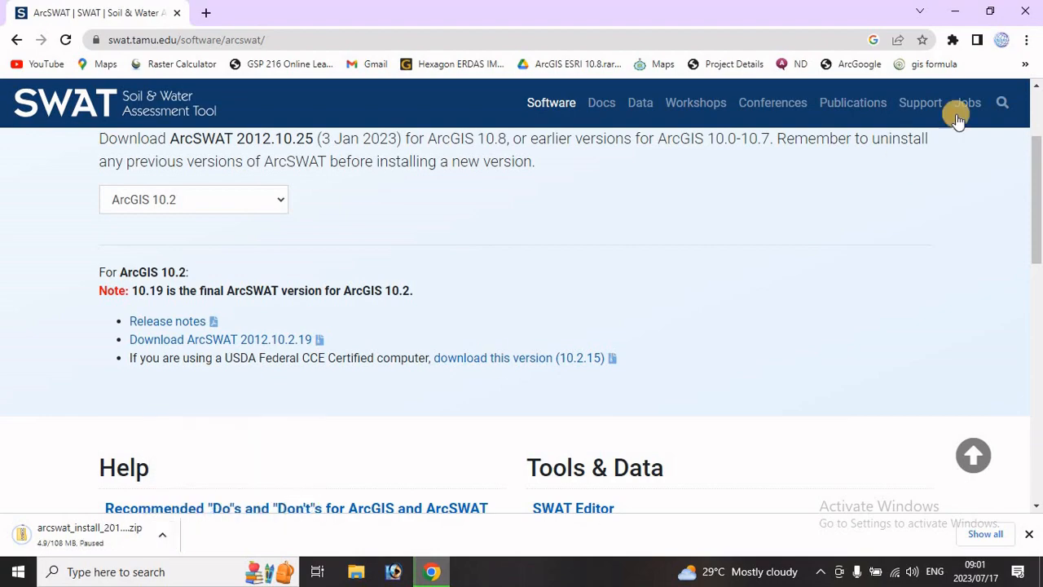
left_click(955, 11)
Extract the arcswat_install_201210_219 (1) archive in Downloads to the suggested folder and open its ArcSWAT_Install subfolder
double_click(29, 254)
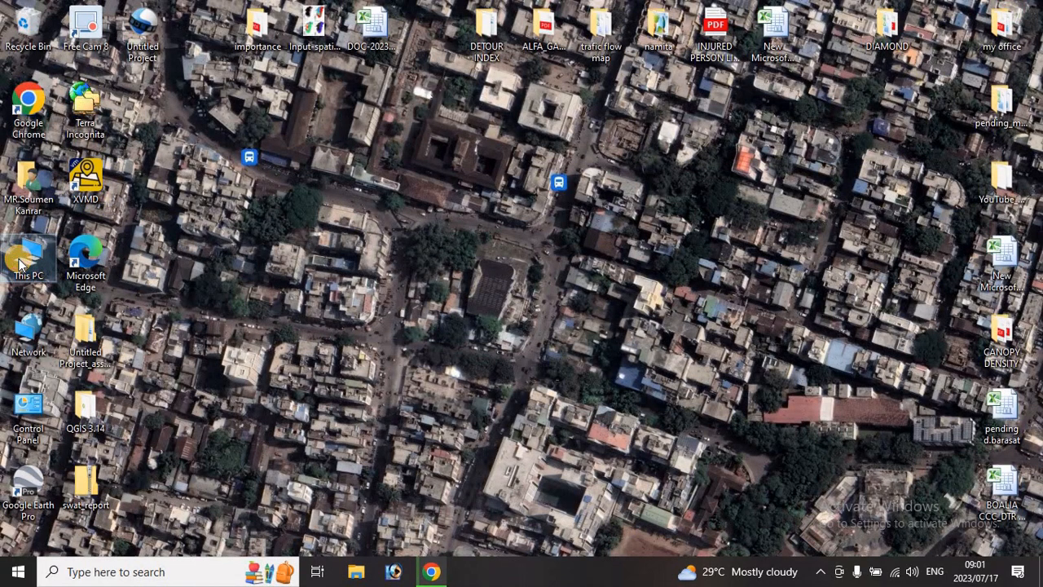
left_click(695, 97)
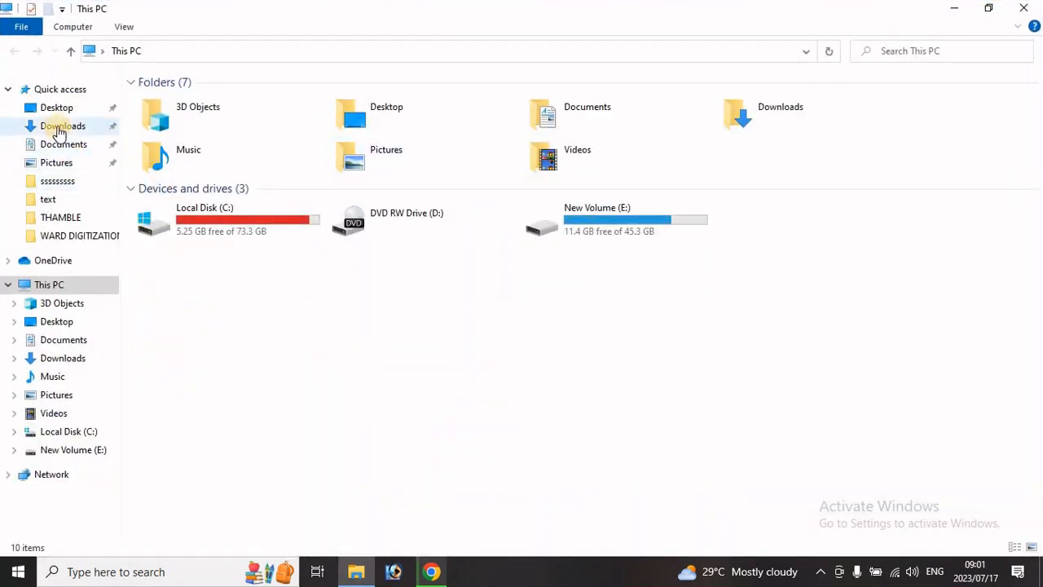
left_click(69, 127)
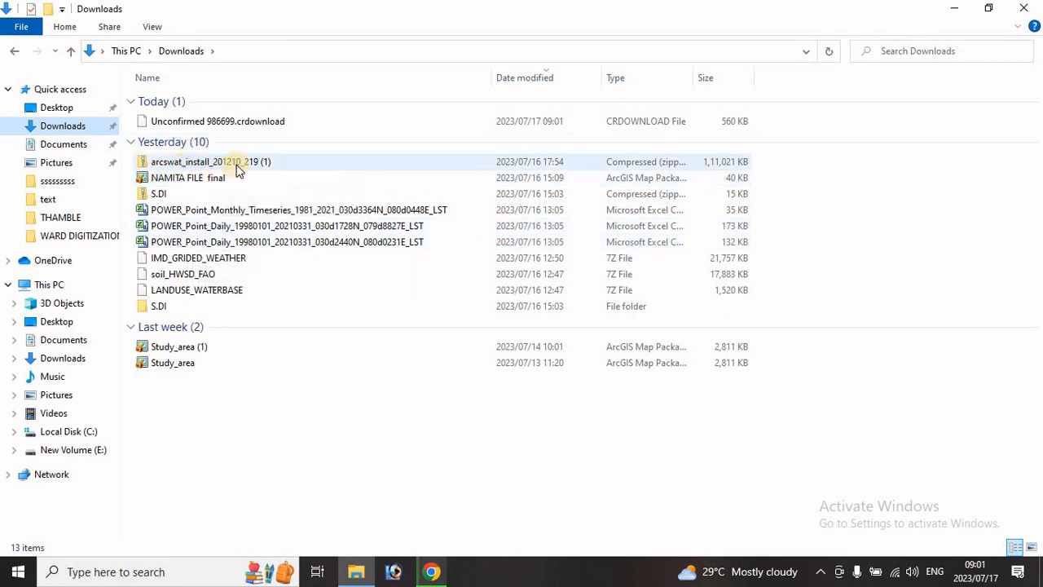
left_click(190, 160)
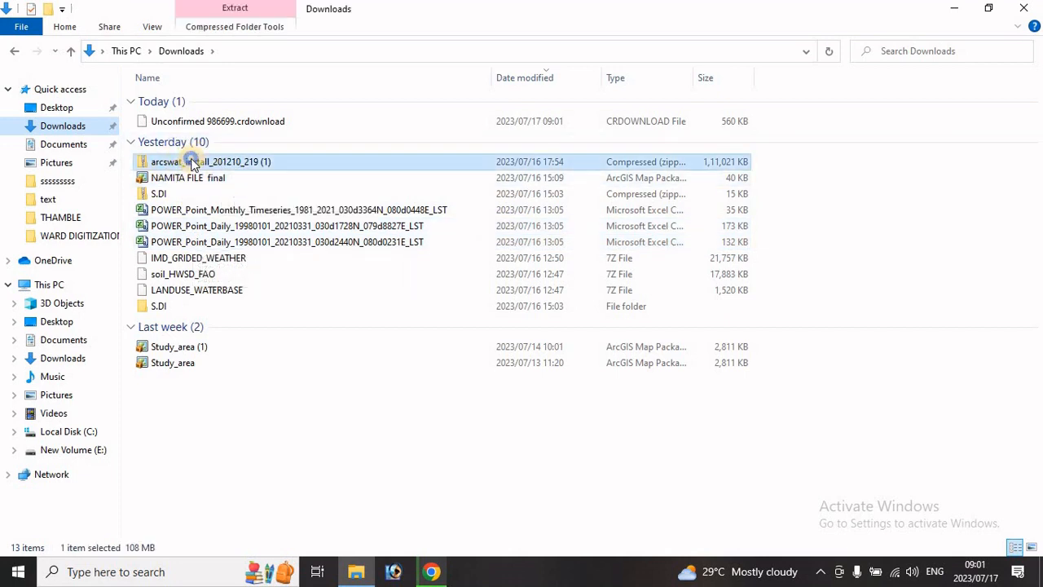
right_click(190, 162)
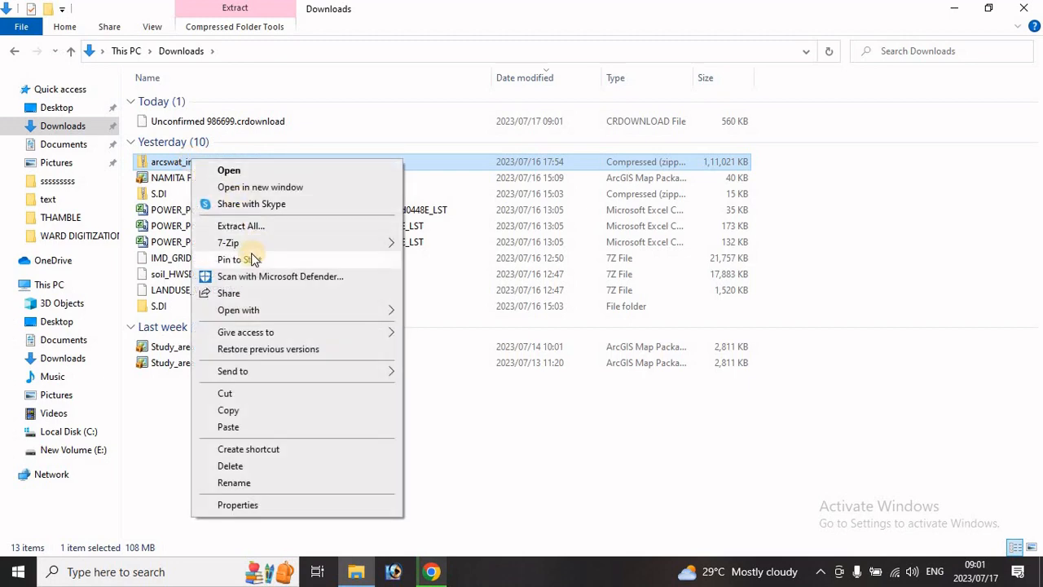
left_click(245, 228)
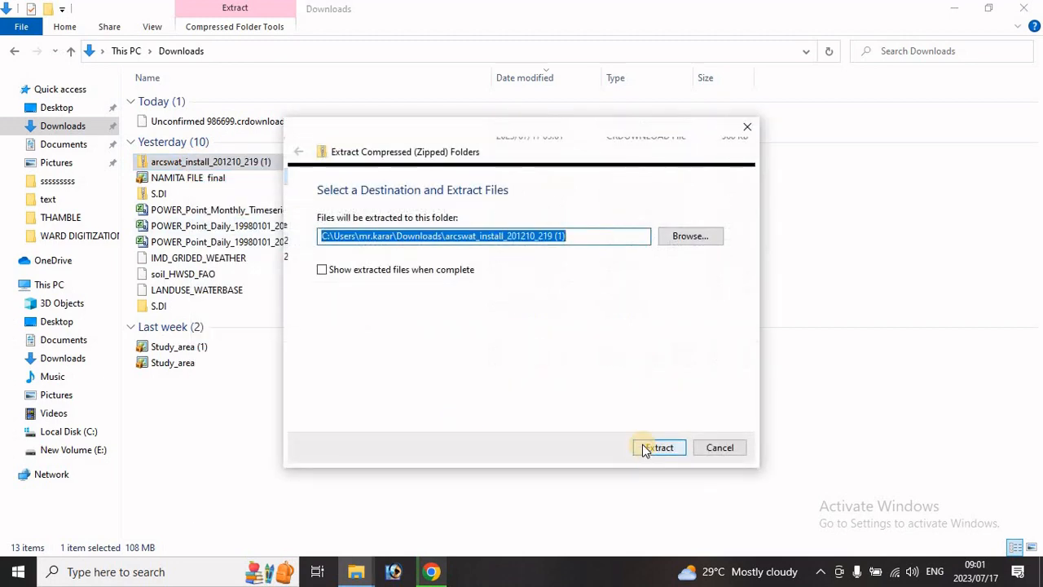
left_click(644, 447)
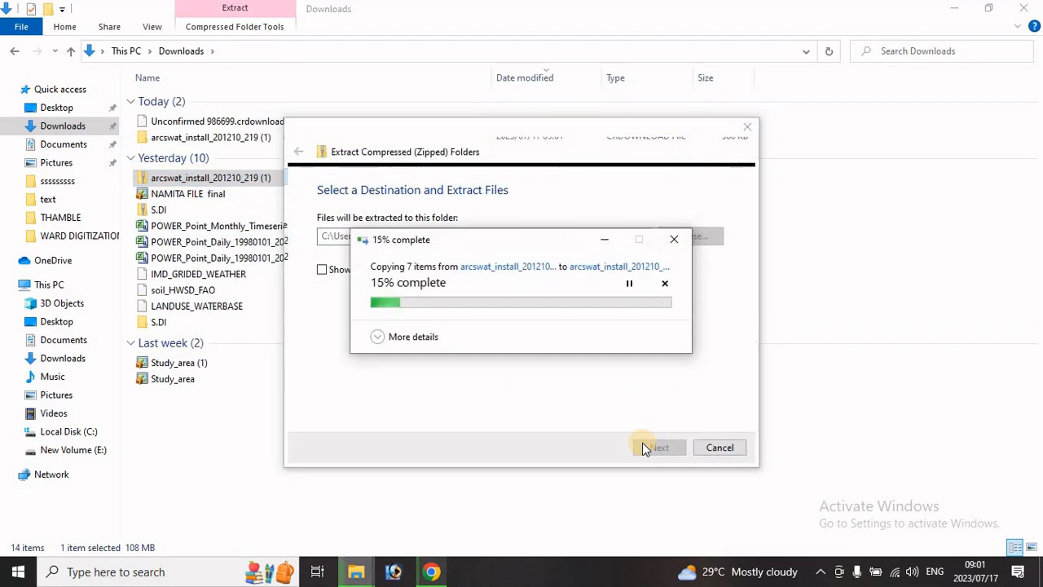
double_click(224, 122)
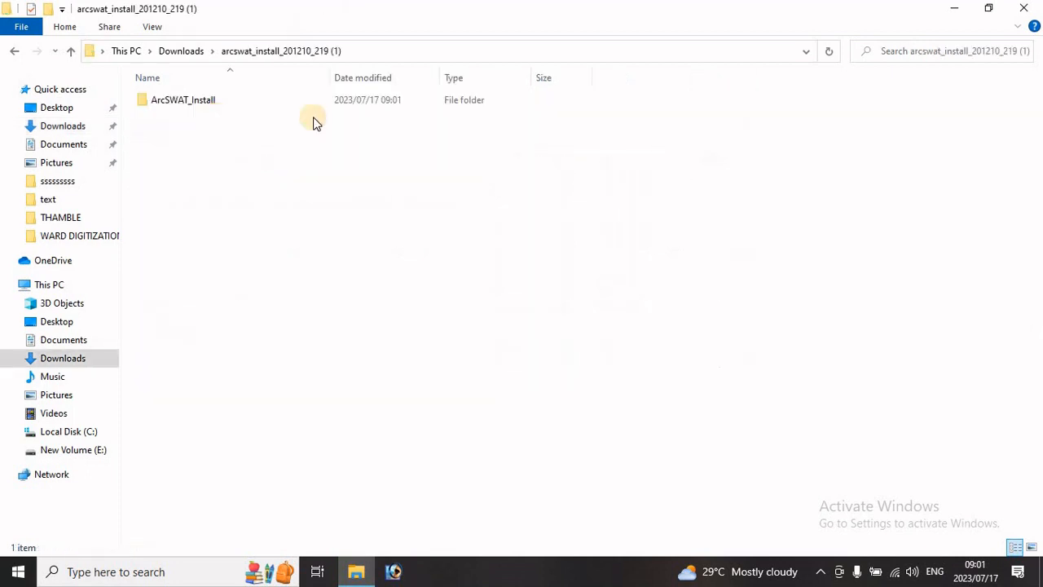
double_click(181, 101)
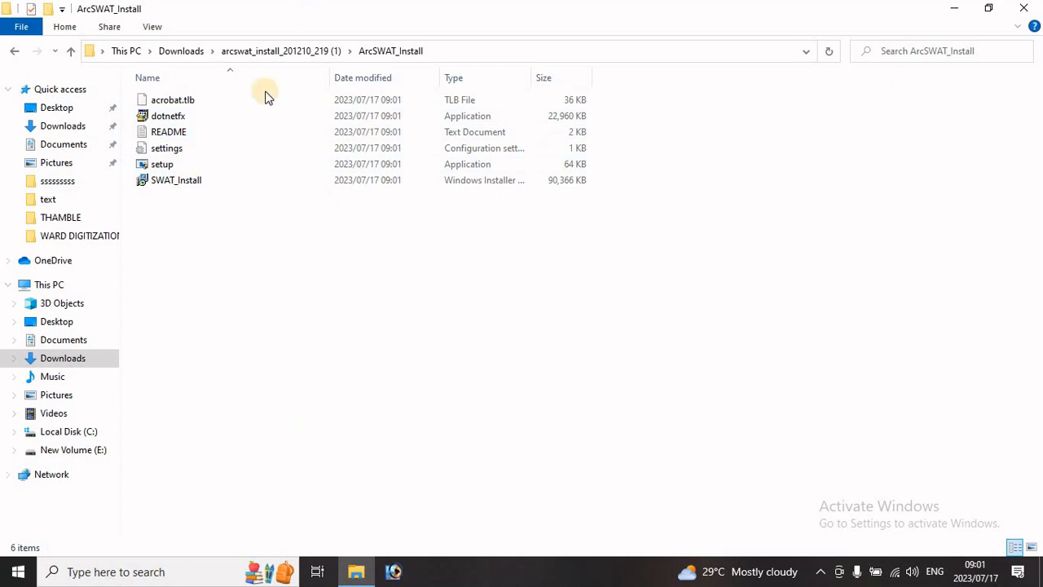
Review the README file's ArcSWAT requirements, highlighting the Windows version and Microsoft .Net Framework 3.5 entries, and close it
left_click(176, 135)
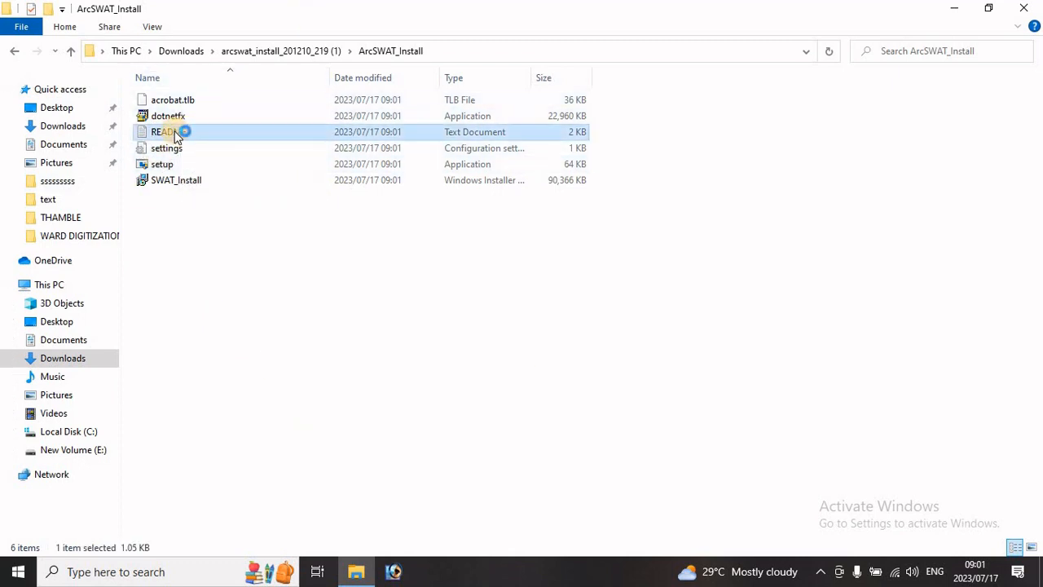
left_click(630, 163)
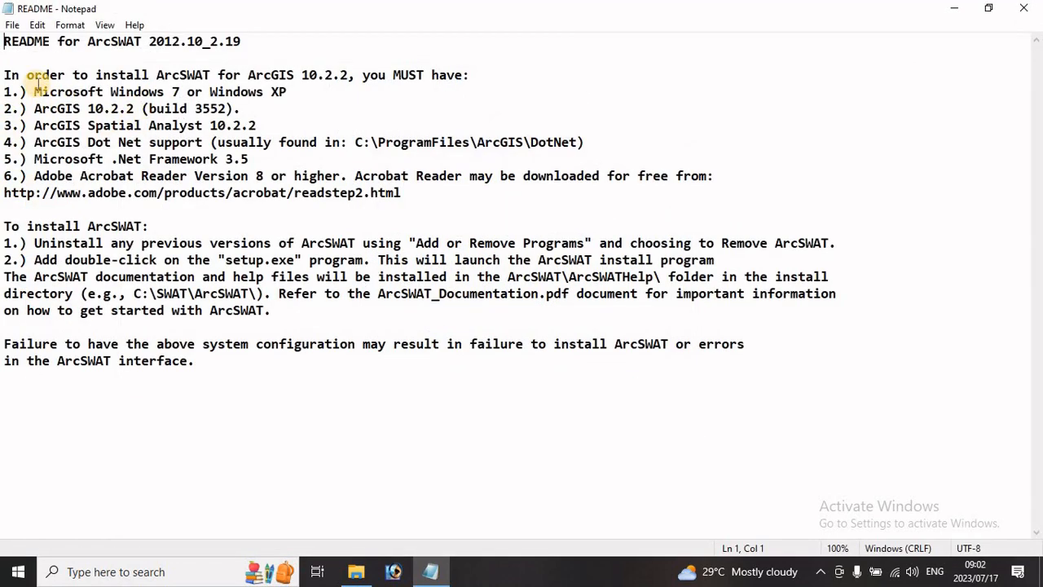
left_click_drag(34, 91, 300, 88)
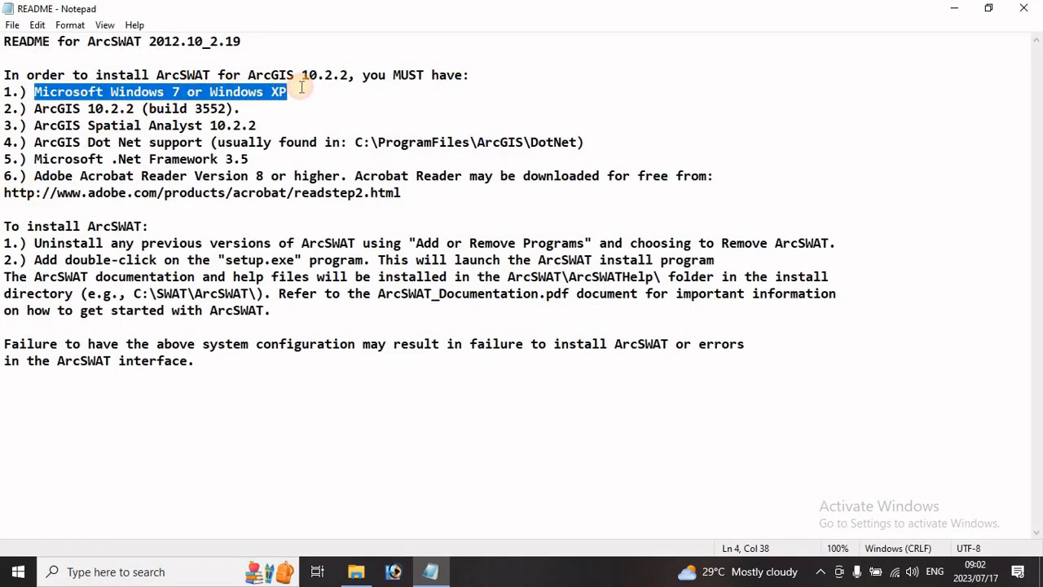
left_click(33, 92)
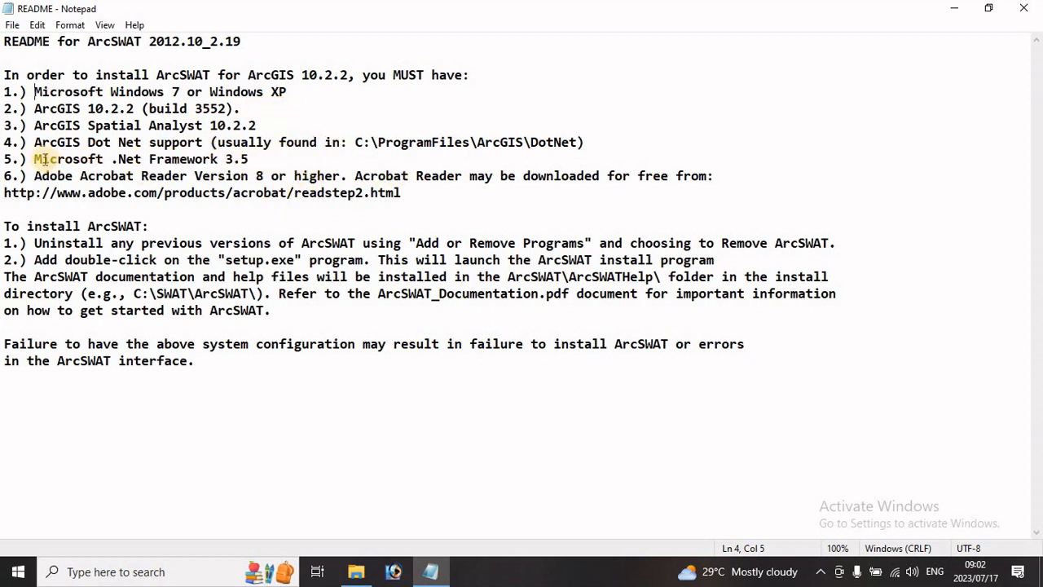
mouse_move(34, 159)
left_mouse_down()
mouse_move(266, 160)
mouse_move(36, 157)
left_mouse_up()
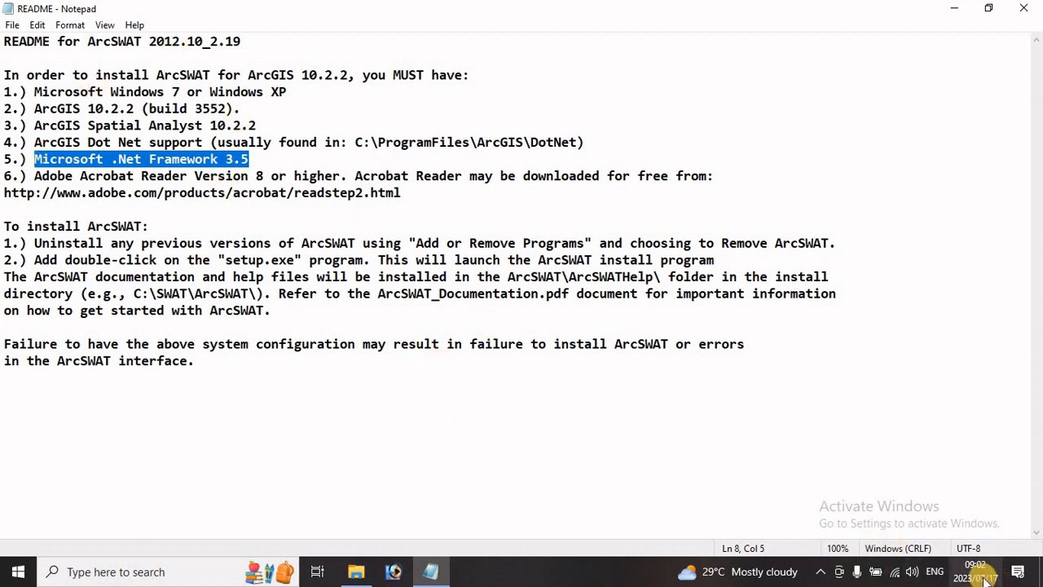
mouse_move(989, 580)
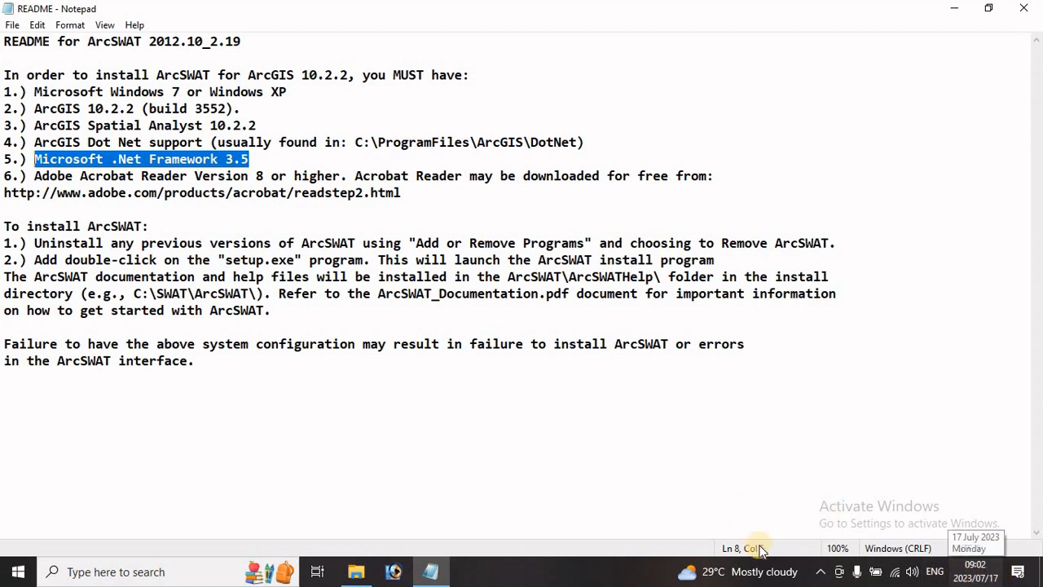
left_click(1025, 8)
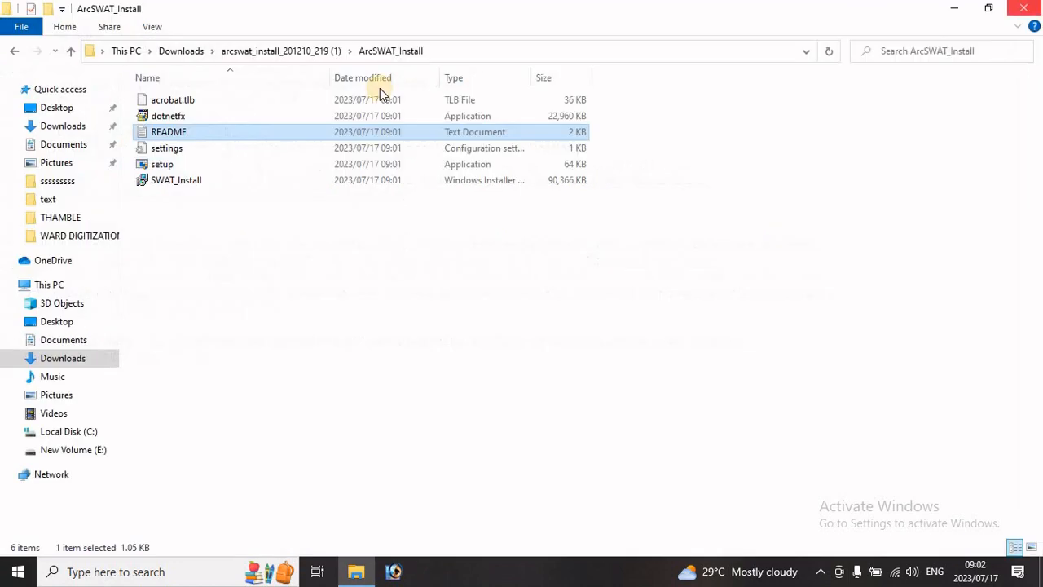
Run the setup application from the ArcSWAT_Install folder as administrator to launch the ArcSWAT Setup Wizard
left_click(162, 166)
right_click(161, 164)
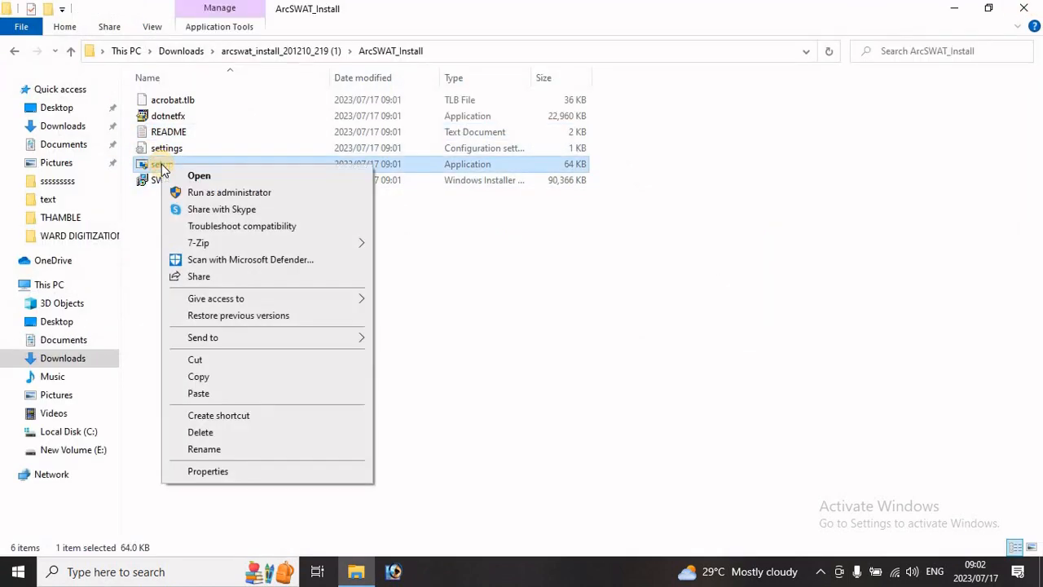
left_click(224, 194)
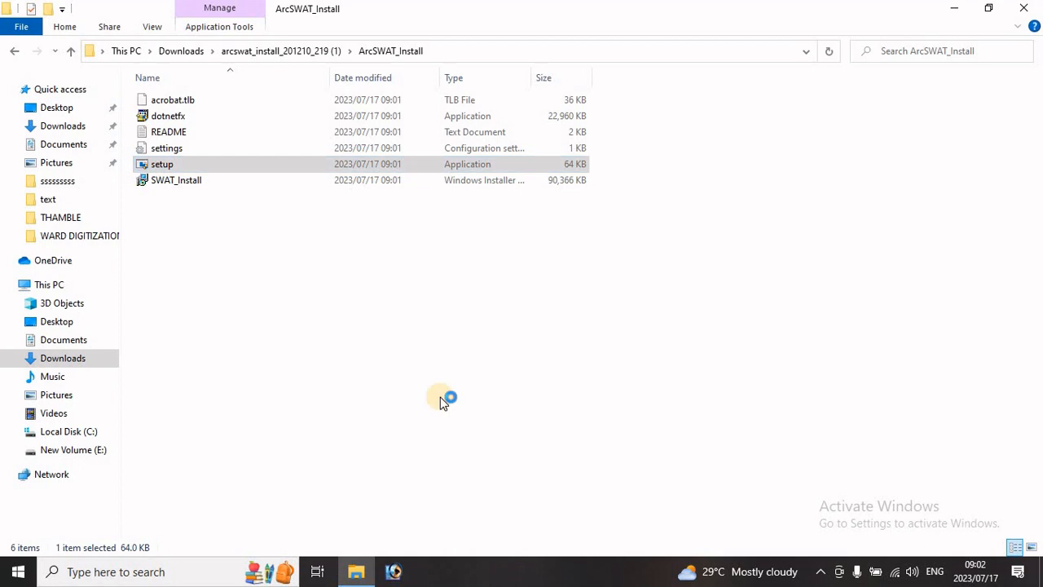
left_click(575, 337)
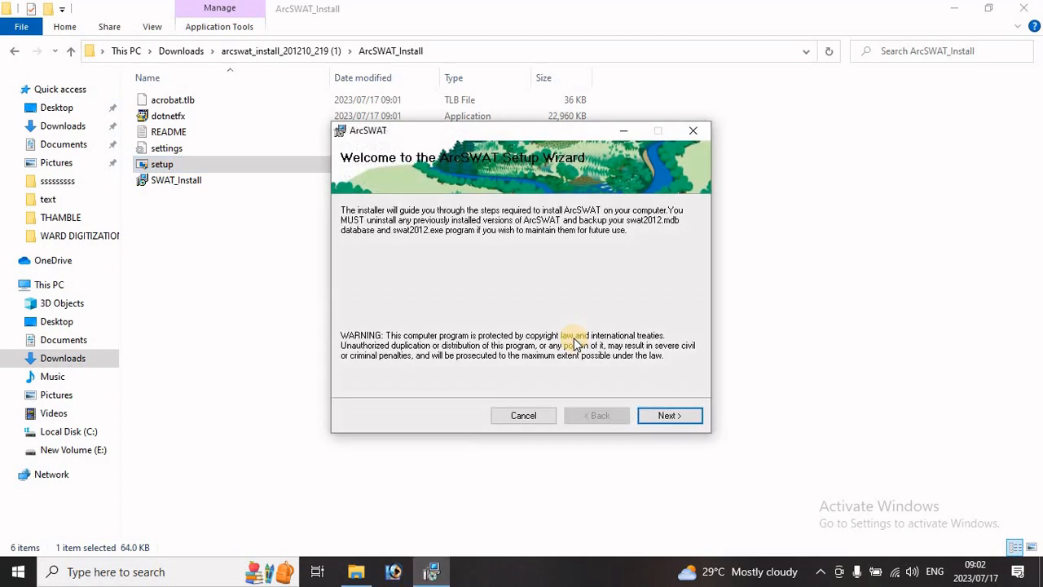
Accept the license agreement and install ArcSWAT to C:\SWAT\ArcSWAT\ with the Just me option
left_click(667, 416)
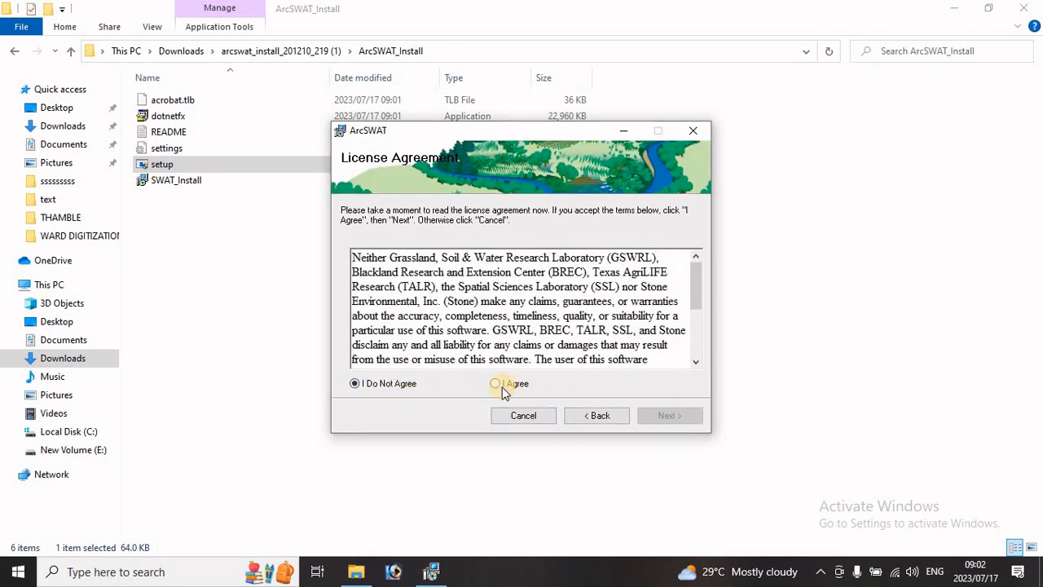
left_click(496, 384)
left_click(666, 416)
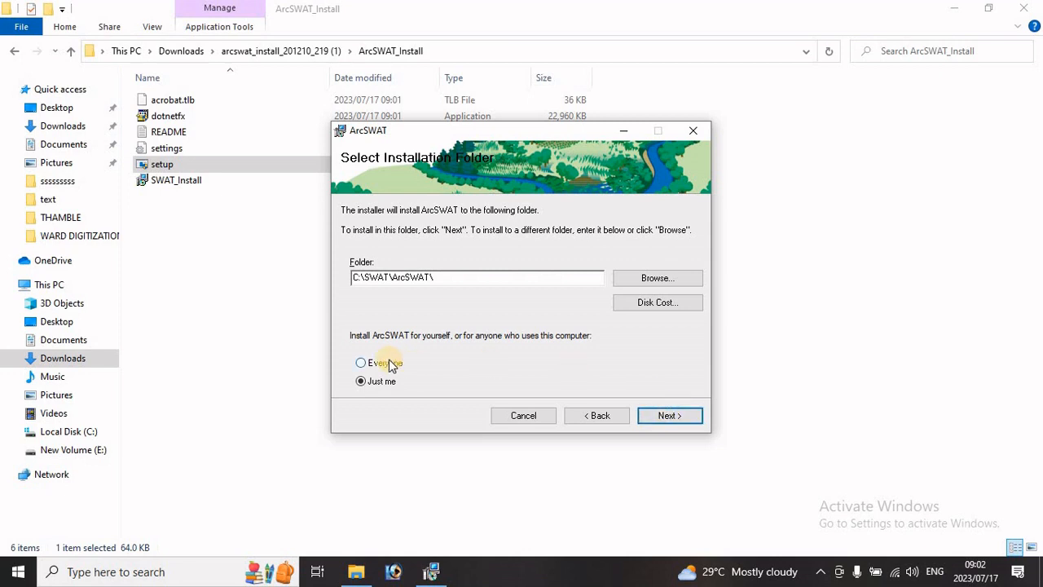
left_click(669, 416)
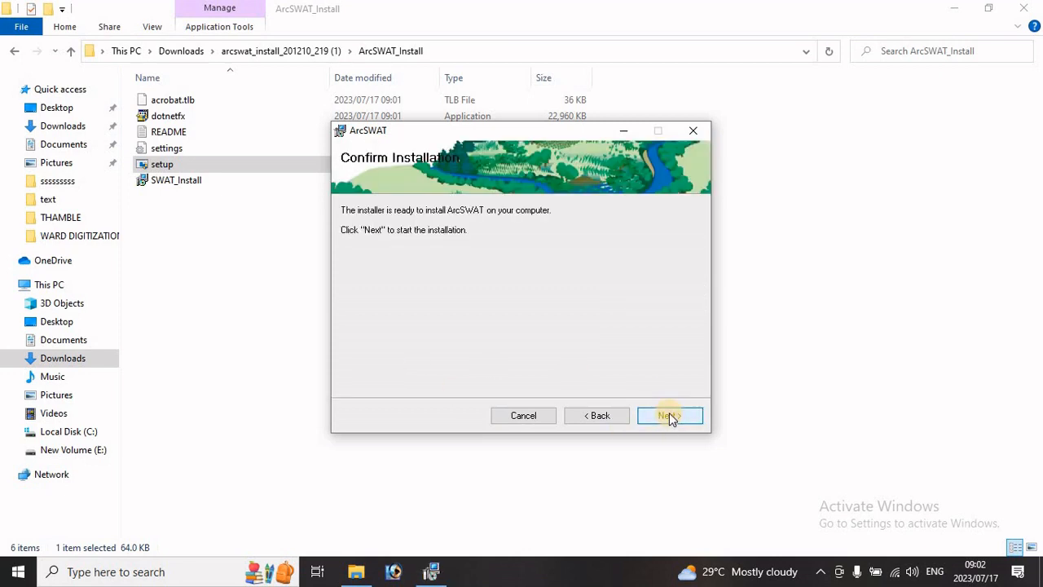
left_click(670, 416)
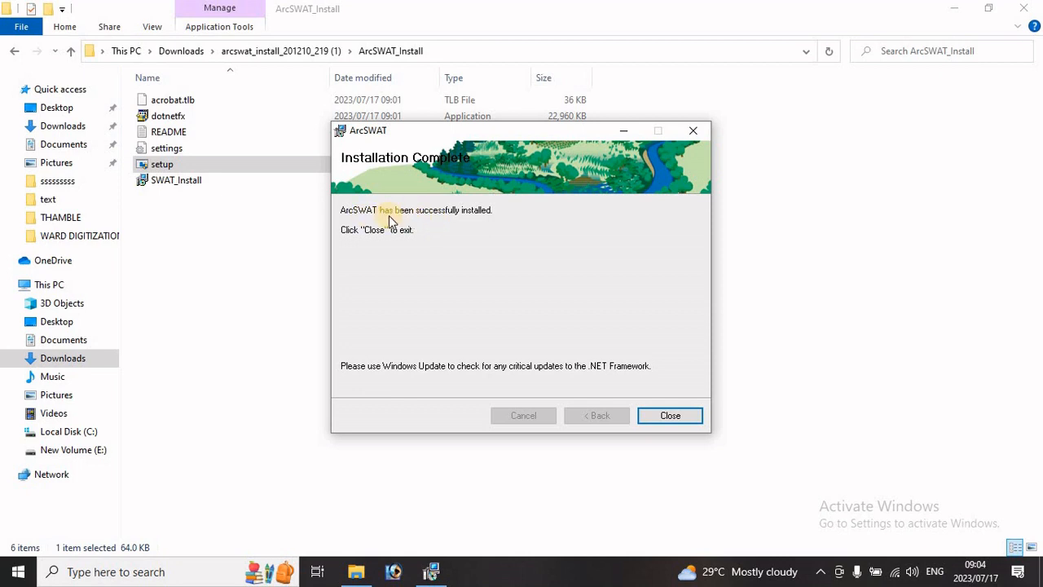
Close the finished ArcSWAT setup along with the ArcSWAT_Install folder window, and launch ArcMap
left_click(670, 417)
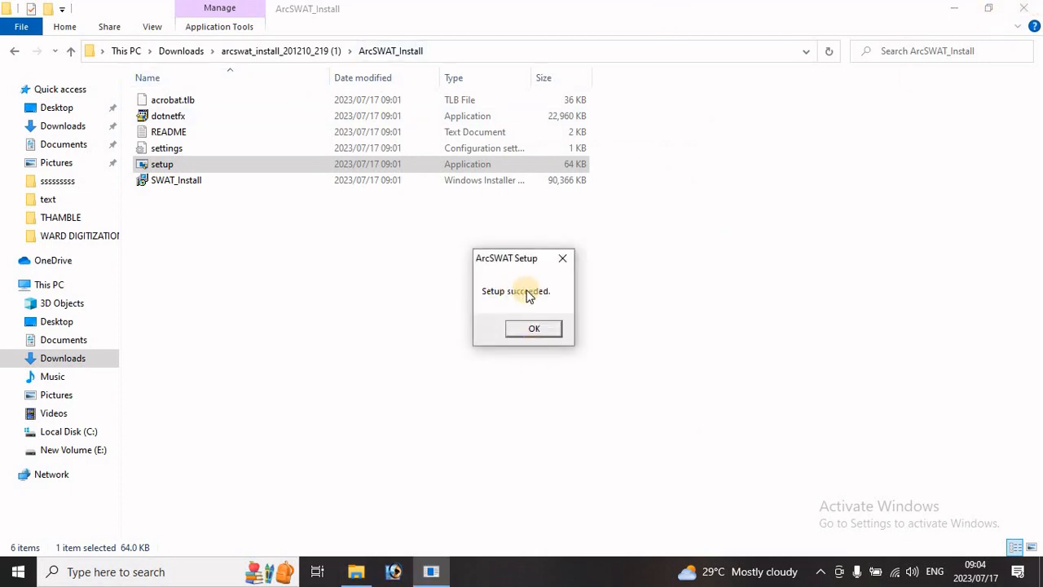
left_click(537, 327)
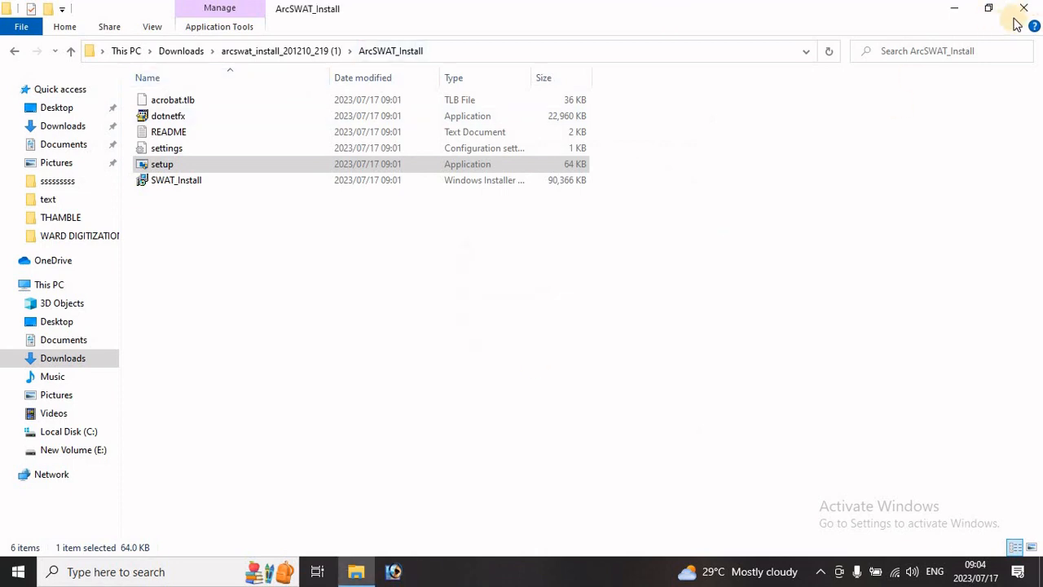
left_click(1025, 10)
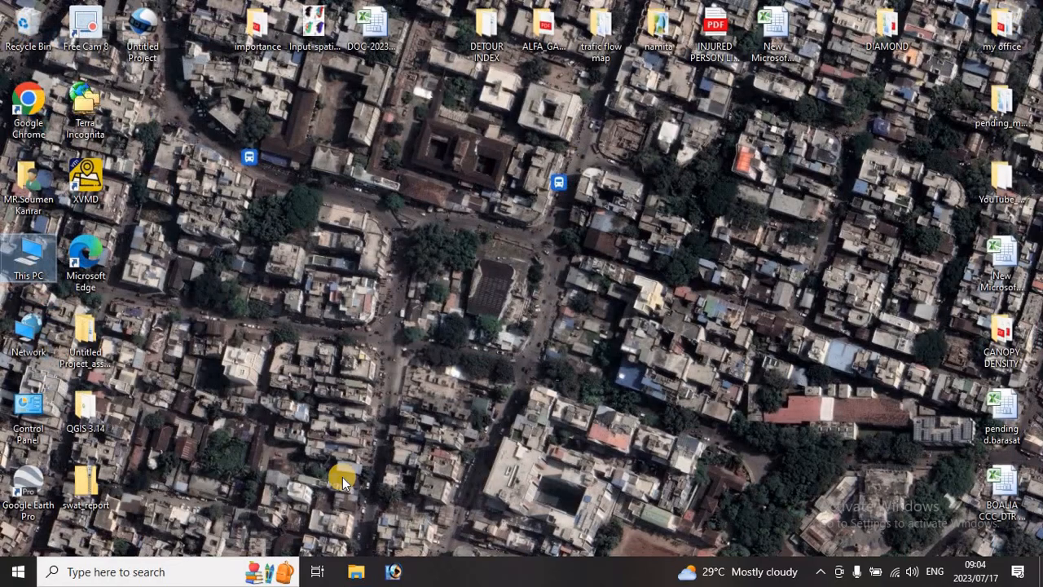
left_click(18, 575)
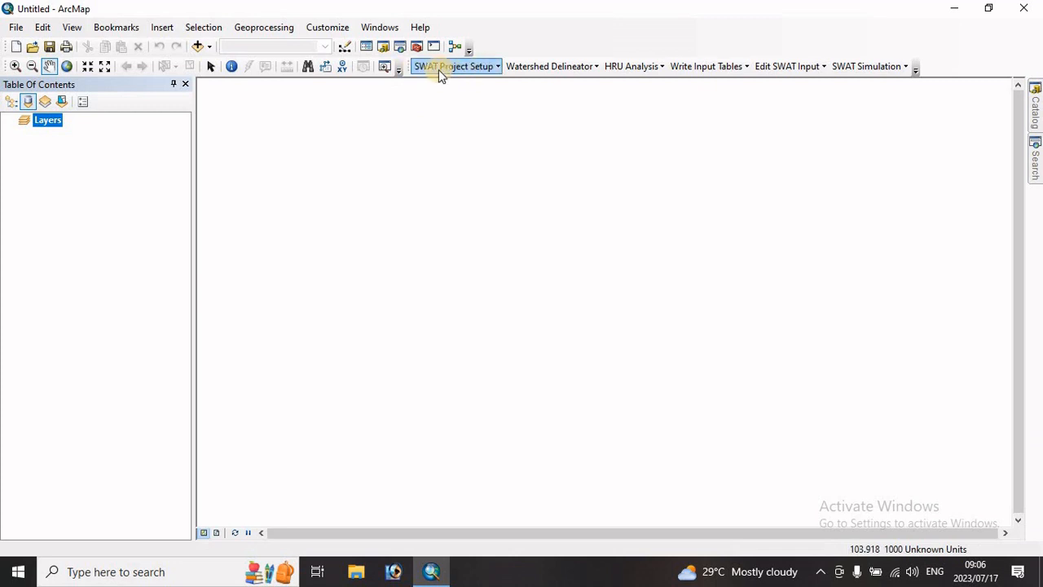
Undock the ArcSWAT toolbar so it floats over the map area, and turn its display off
left_click_drag(412, 70, 432, 172)
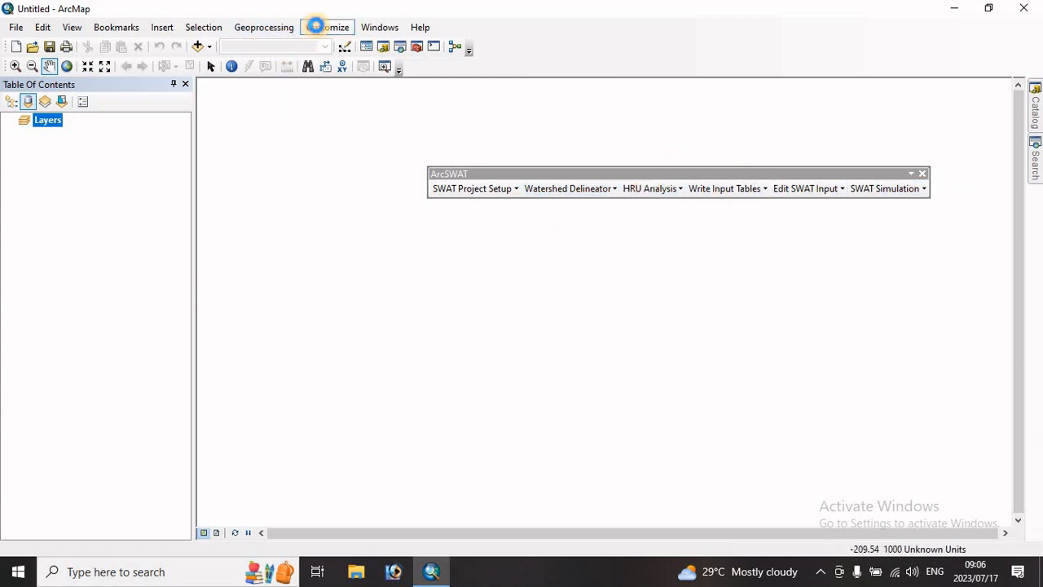
left_click(316, 26)
mouse_move(356, 46)
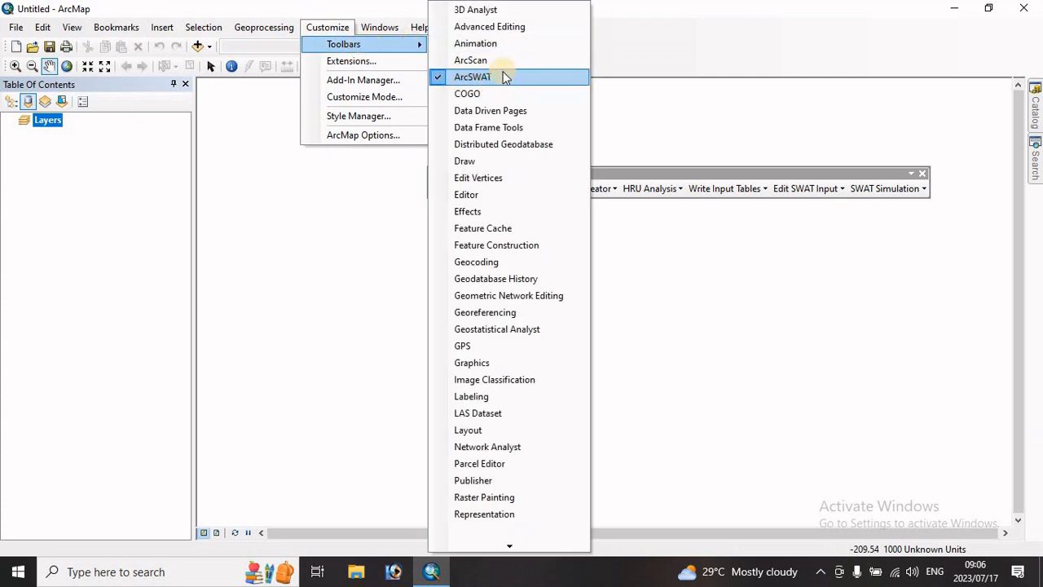
left_click(448, 78)
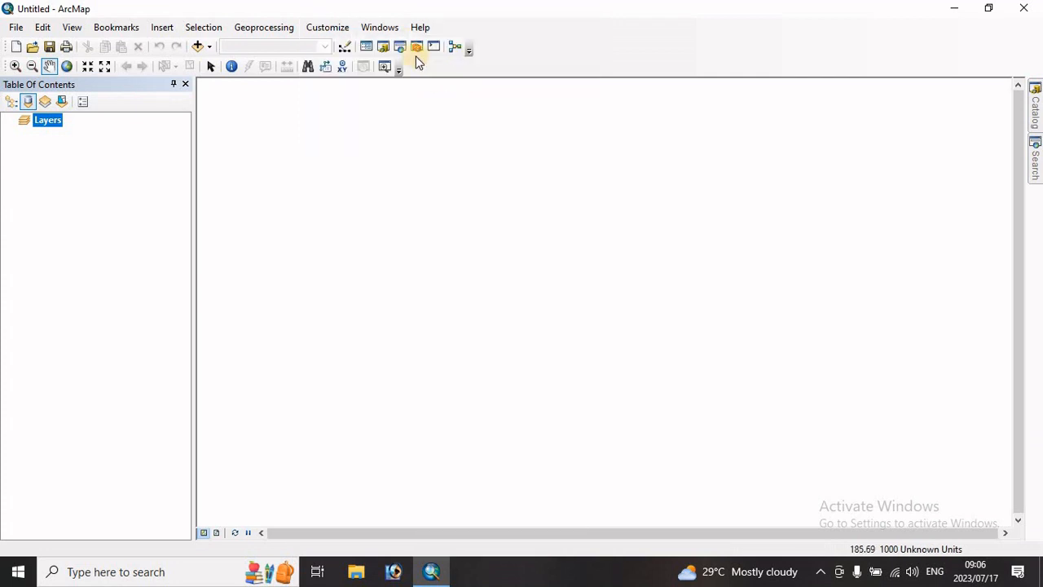
Turn on the ArcSWAT toolbar and dock it beside the Tools toolbar above the map area
left_click(330, 28)
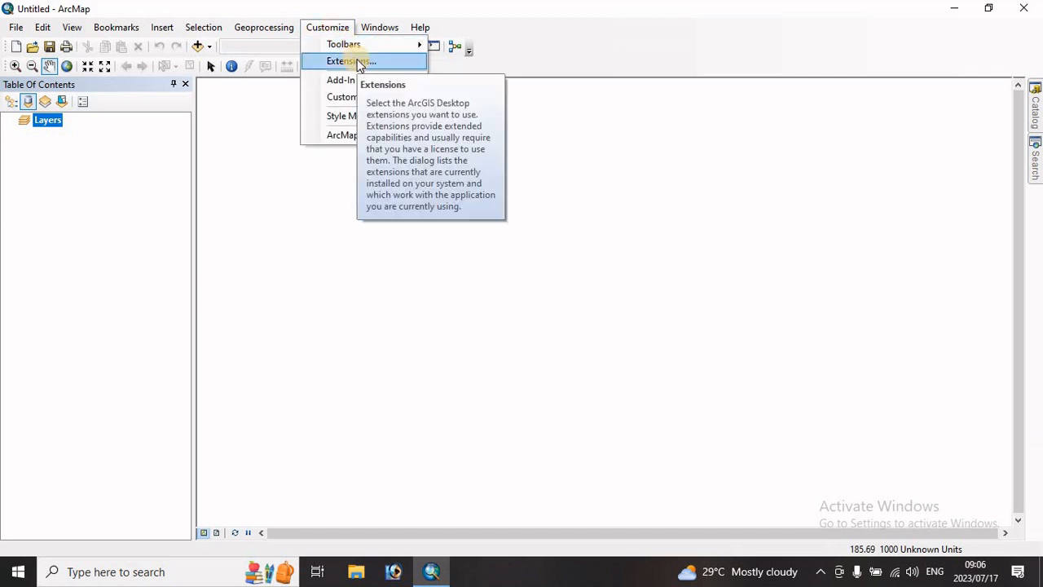
mouse_move(356, 44)
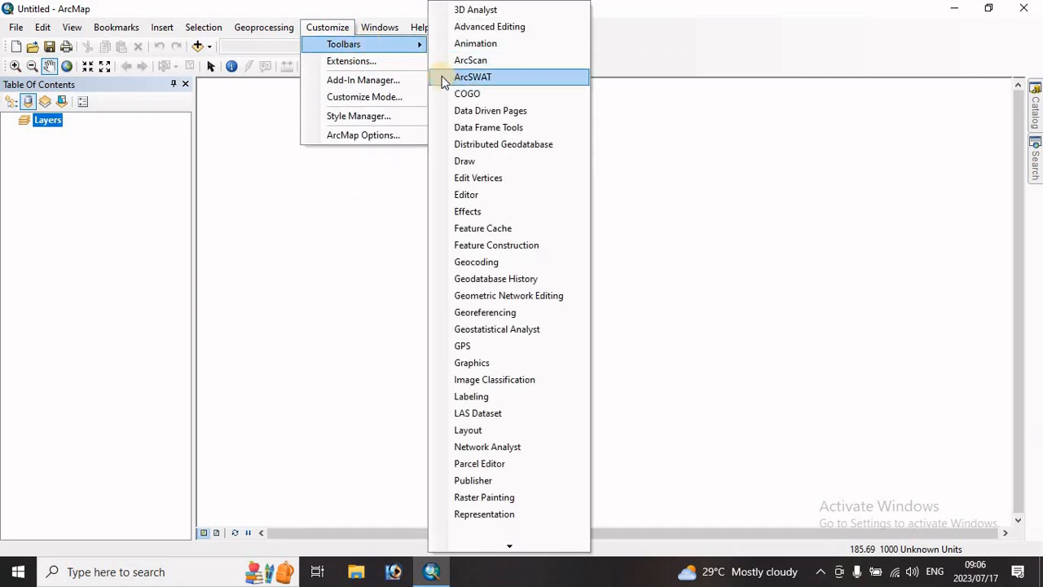
left_click(441, 77)
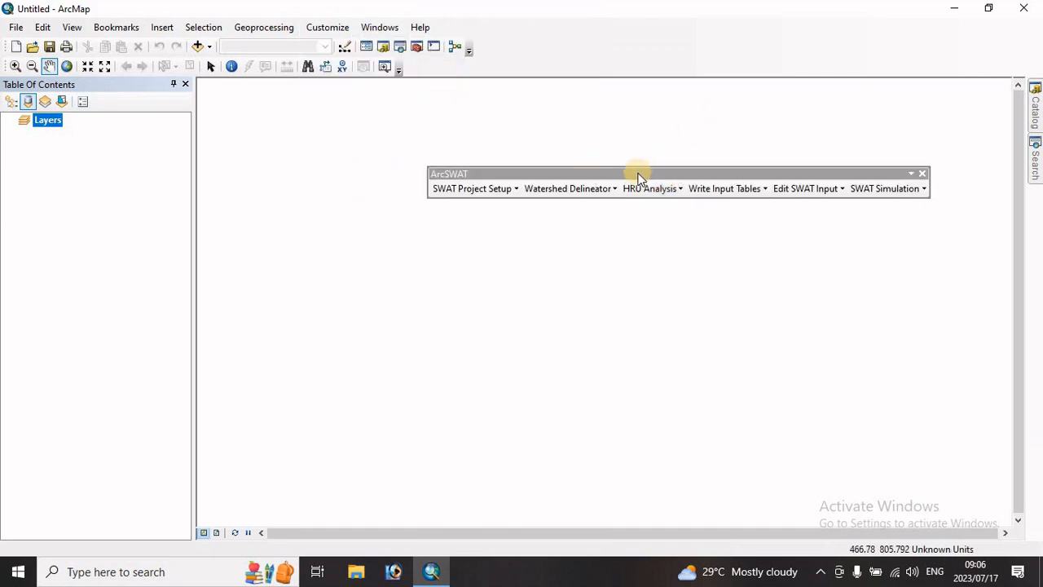
left_click_drag(640, 177, 578, 74)
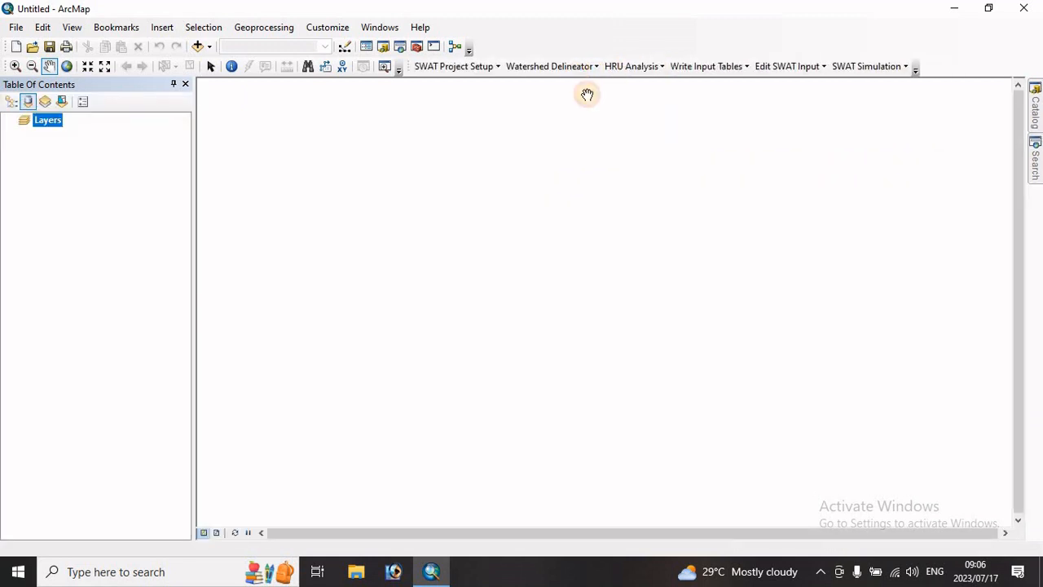